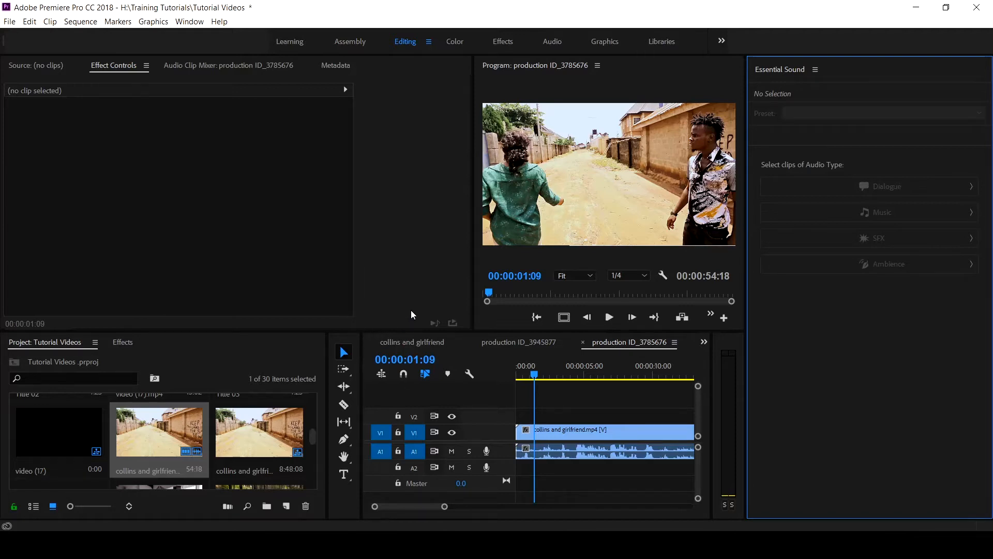
- Assign the Dialogue audio type to the collins and girlfriend.mp4 clip and auto-match its loudness
click(579, 434)
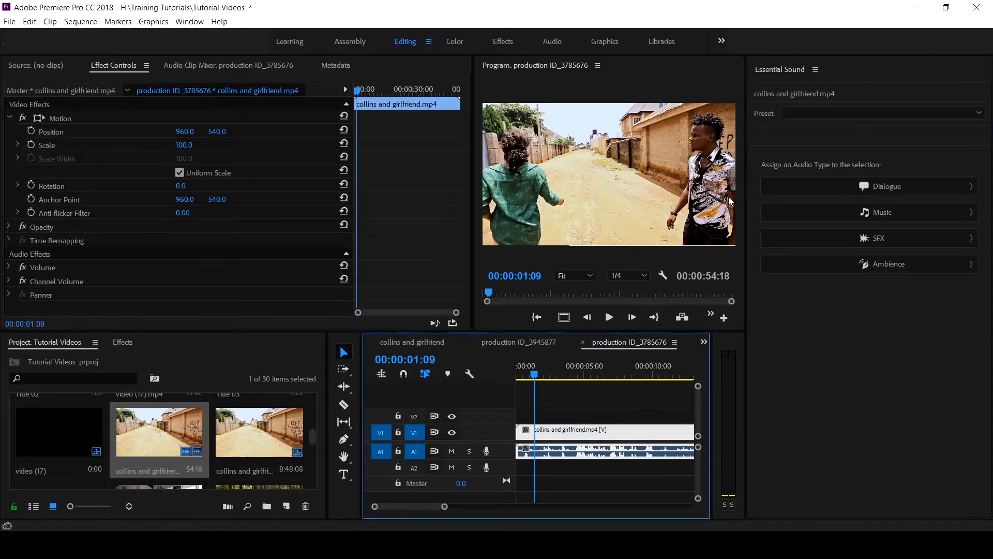
click(846, 188)
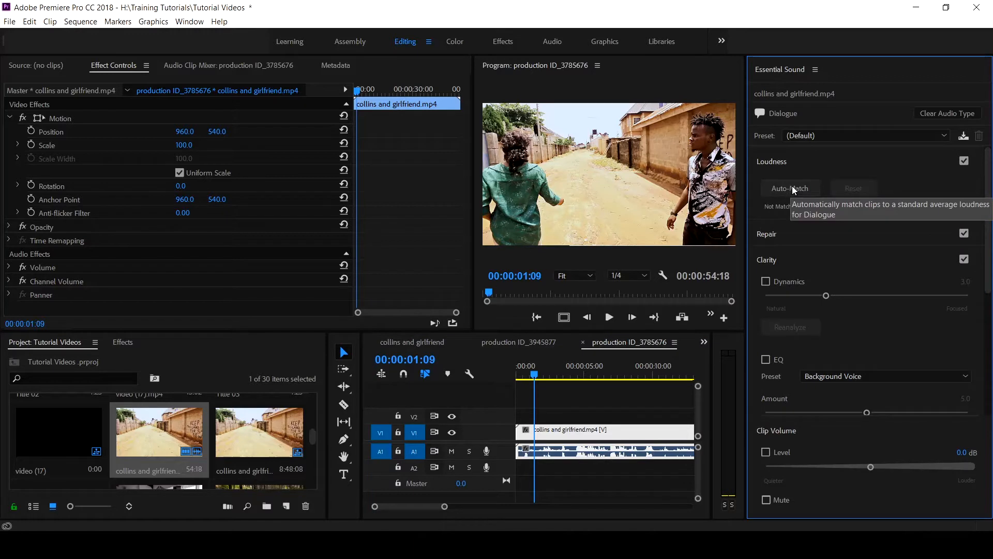
click(783, 188)
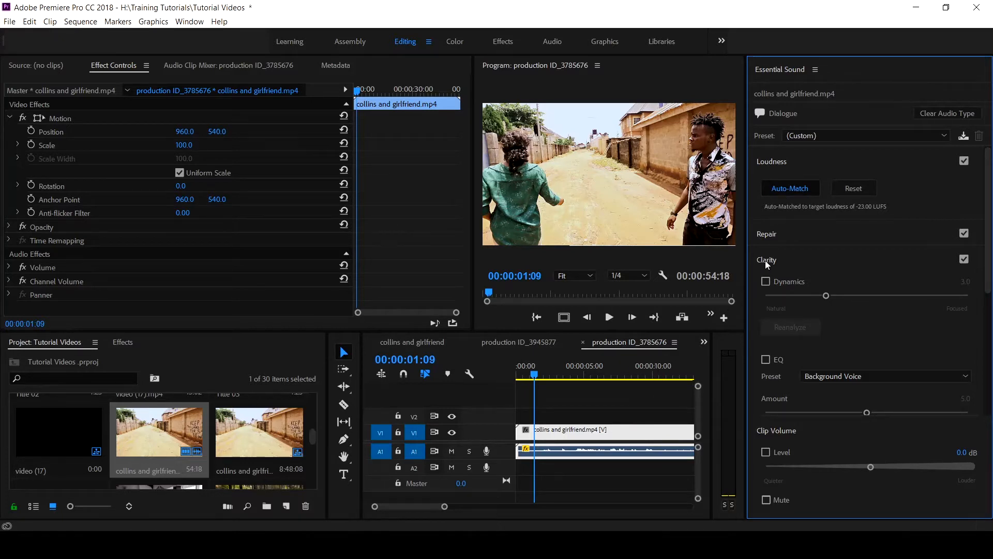
- Close the Essential Sound panel and place Angel_Guides.mp3 on track A2 at the start of the sequence
click(814, 70)
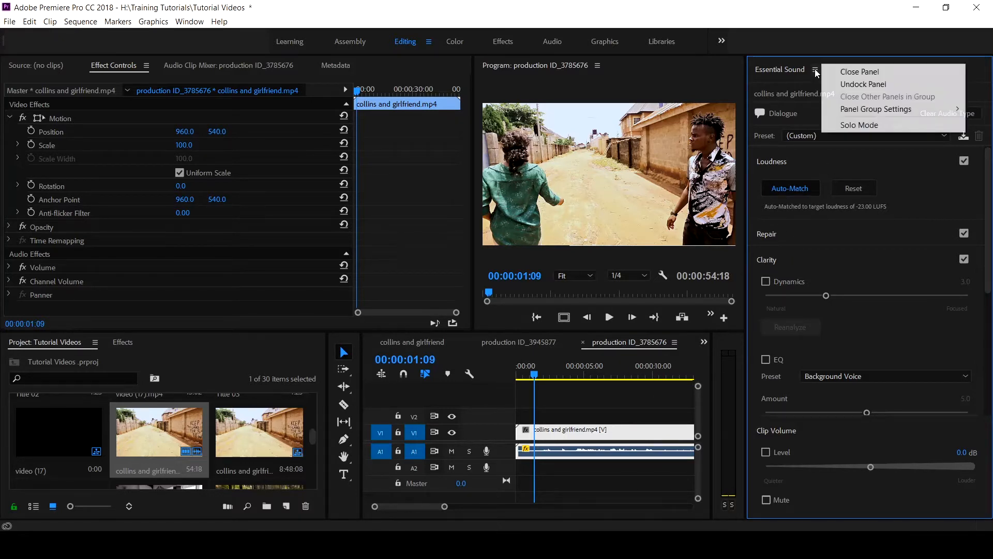
click(843, 72)
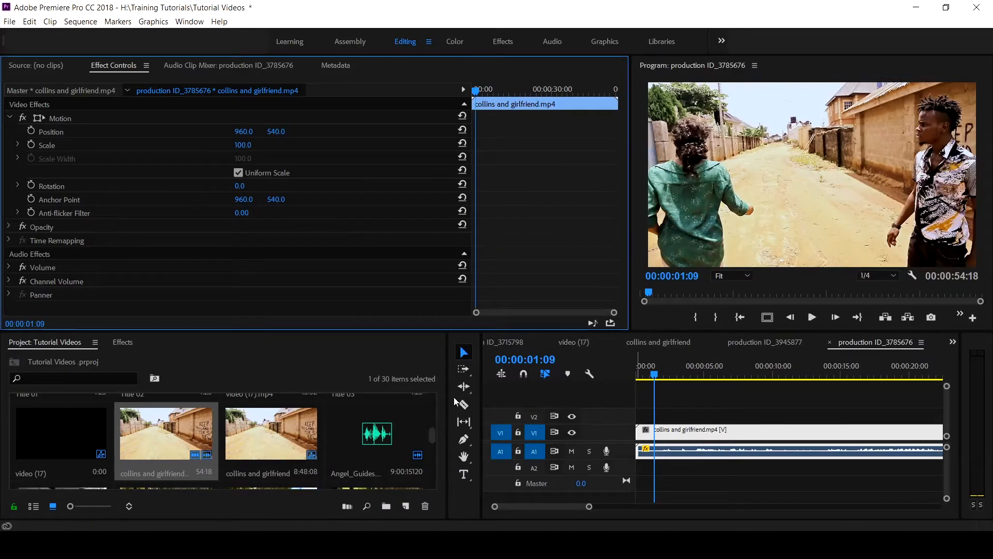
drag(481, 403, 283, 429)
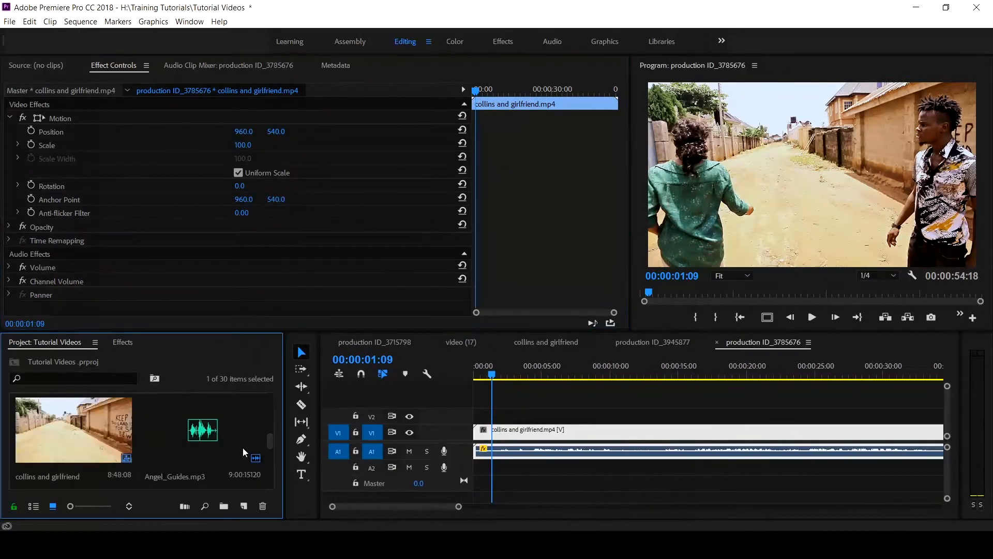
drag(171, 439, 484, 467)
- Play the sequence from about 7 seconds to hear the dialogue together with the added music
click(575, 368)
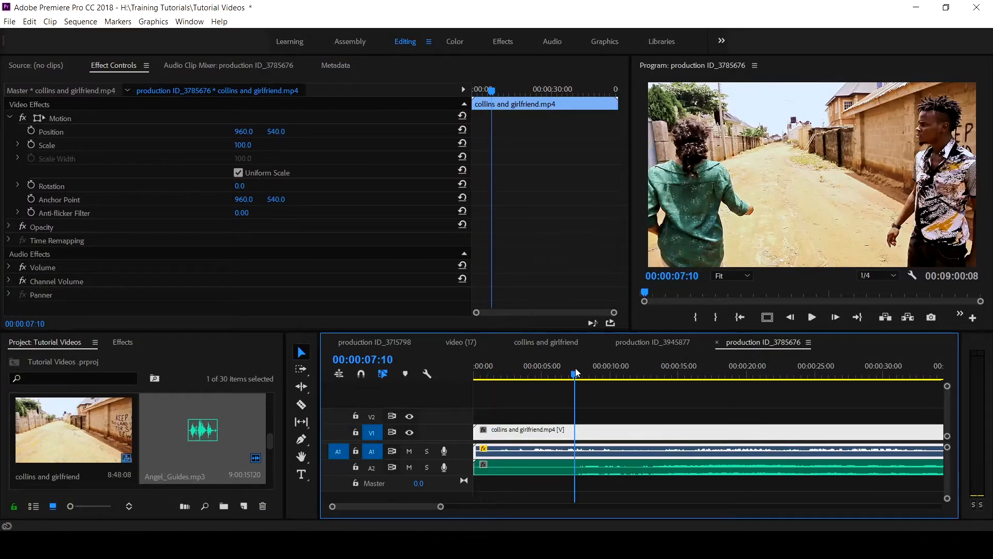
key(space)
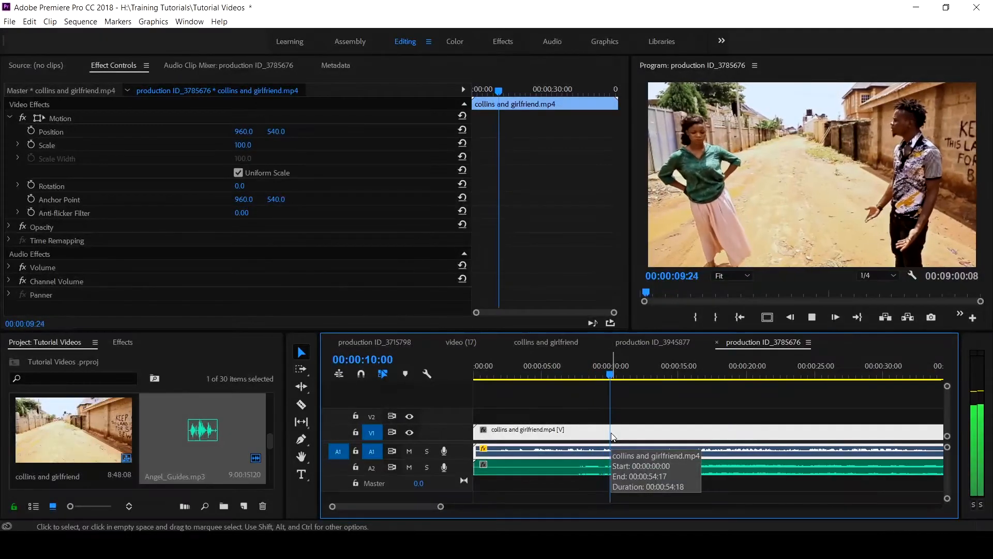
key(space)
- Show the Essential Sound panel and cut about 8 seconds of quiet opening from Angel_Guides.mp3, keeping it starting at the sequence's beginning
click(515, 469)
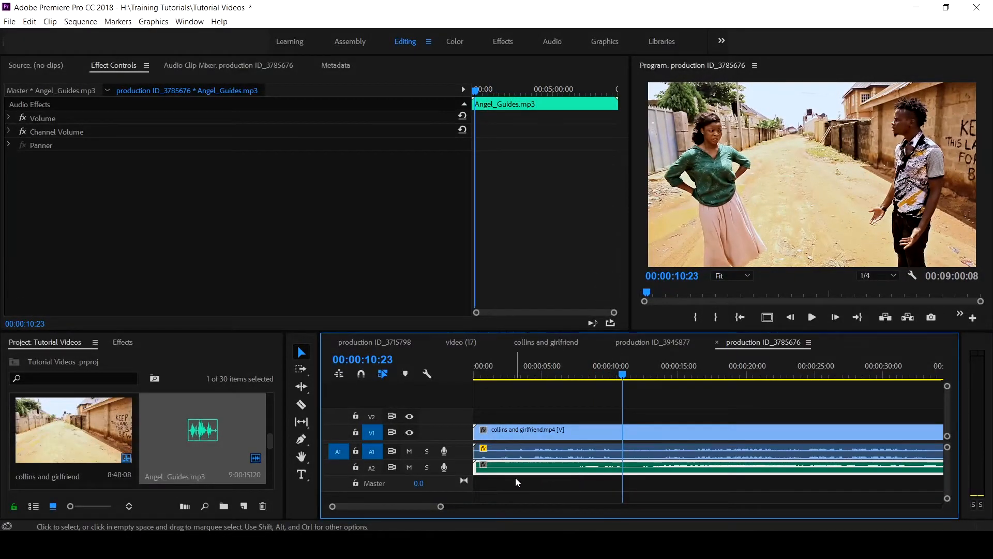
click(197, 25)
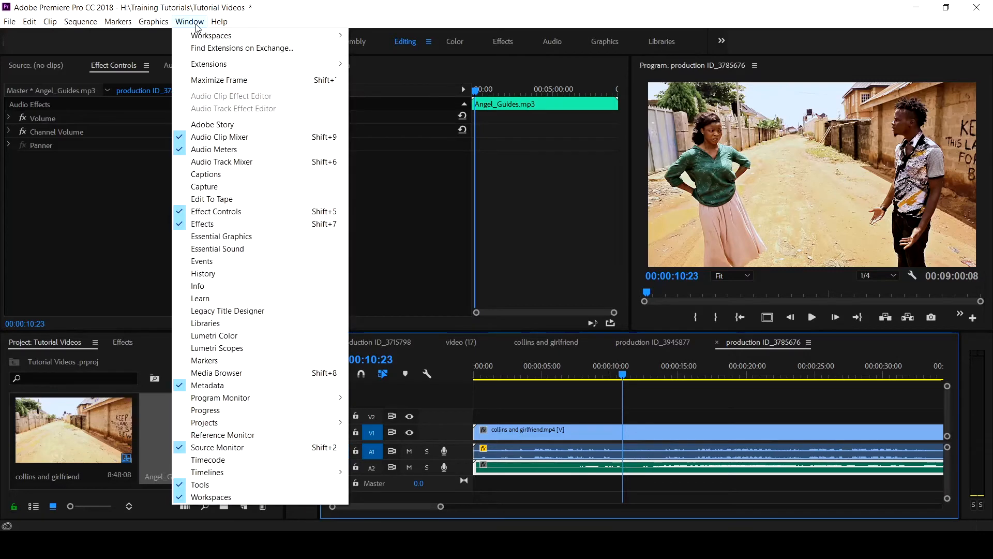
click(218, 249)
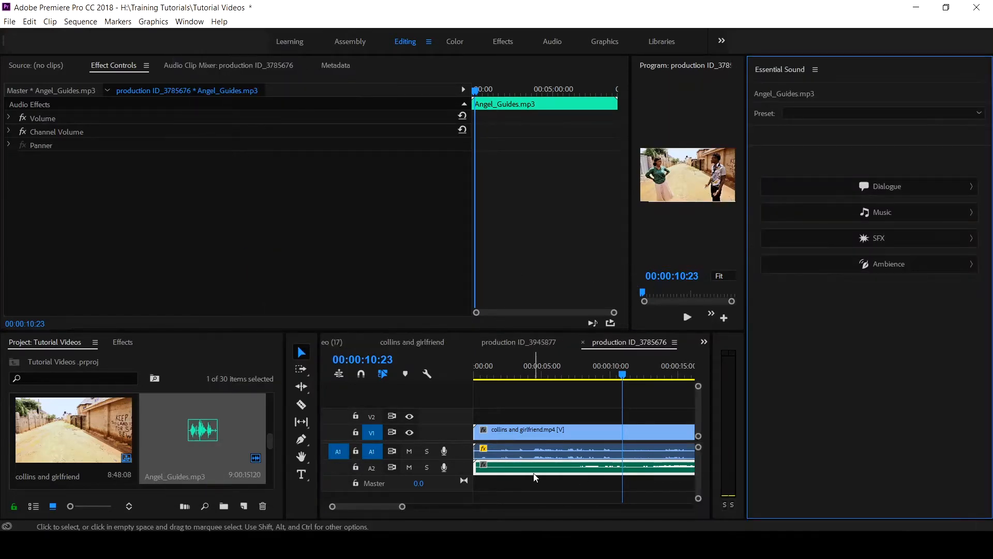
drag(476, 467, 495, 463)
key(Home)
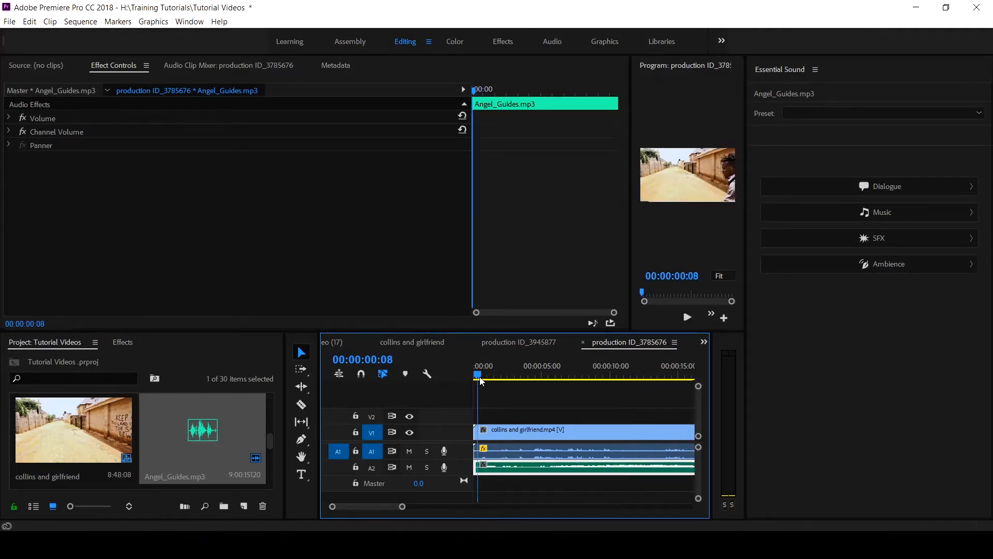
- Assign the Music audio type to Angel_Guides.mp3 and set its Ducking sensitivity to 8
click(878, 224)
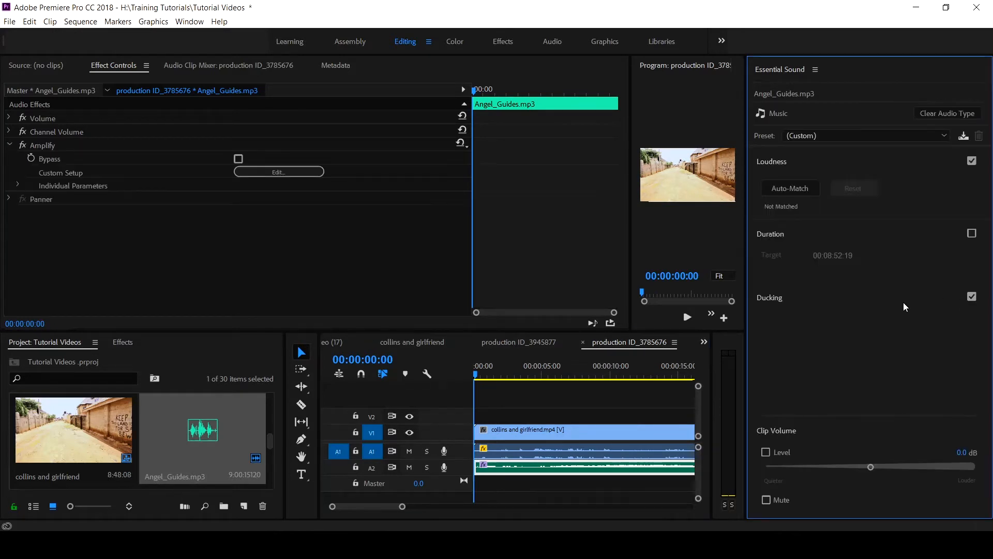
click(778, 302)
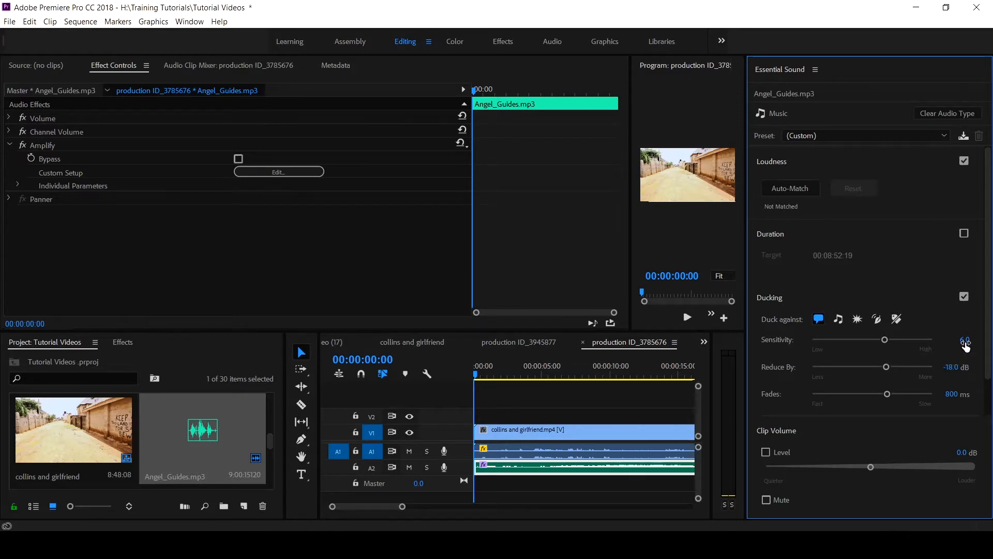
click(965, 341)
text(8)
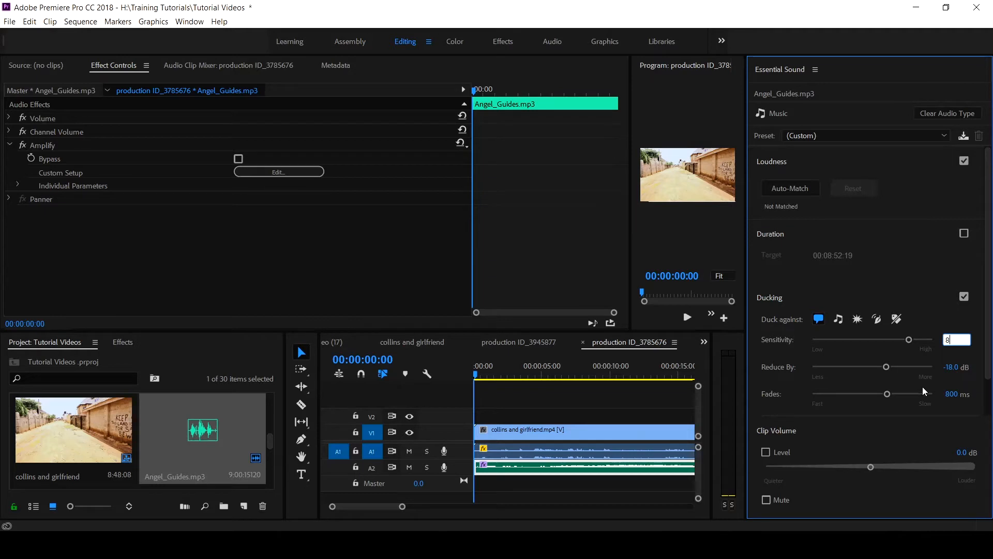
- Set the music clip's ducking Reduce By amount to -20 dB and its Fades to 1200 ms
drag(887, 367, 892, 367)
click(953, 370)
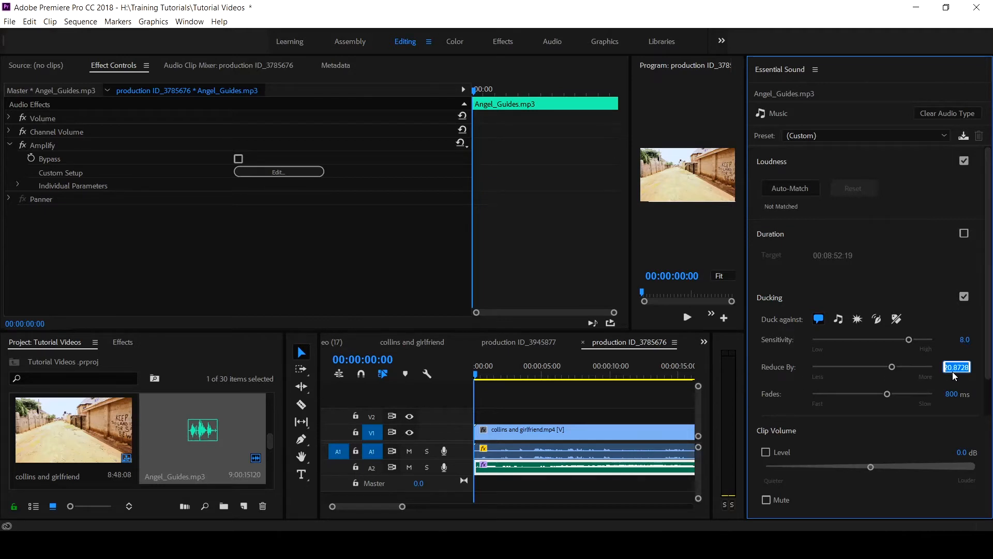
text(-20)
key(Return)
click(954, 395)
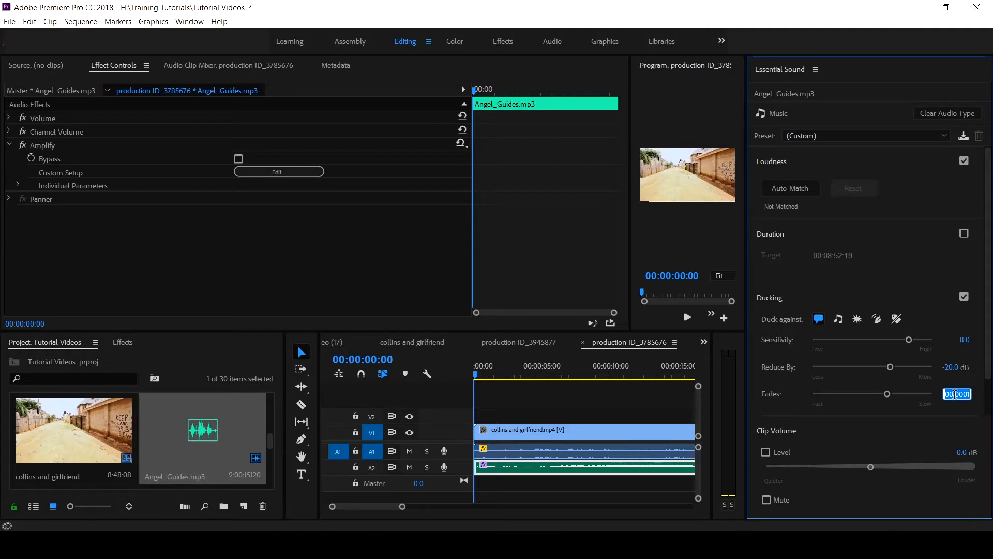
text(1200)
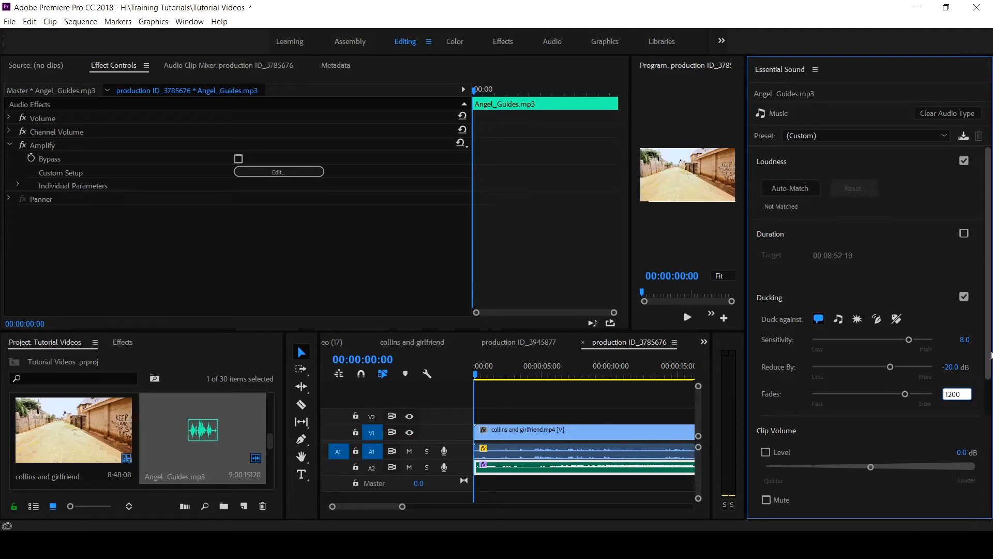
key(Return)
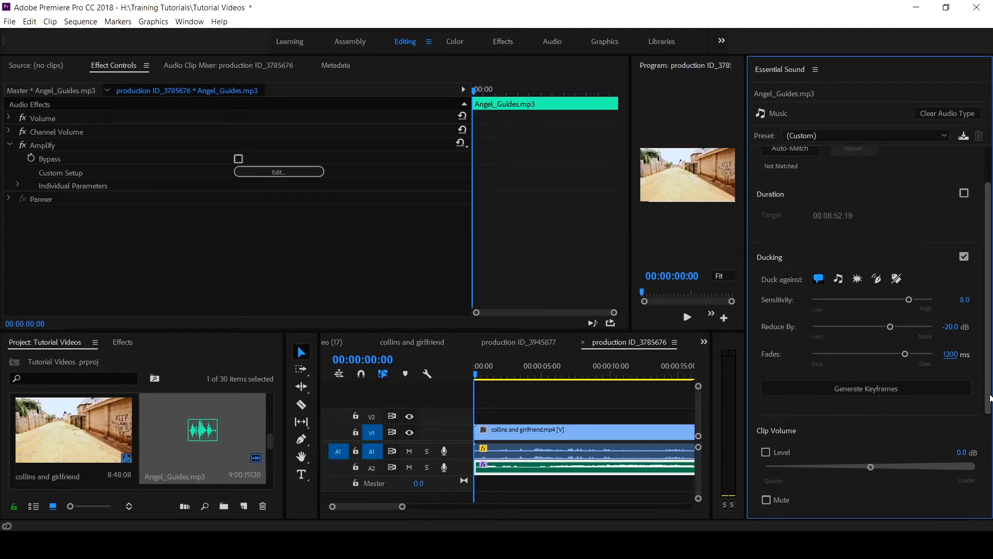
- Generate the ducking keyframes for Angel_Guides.mp3 and play the sequence from about 4 seconds to check the mix
key(ctrl+s)
click(858, 389)
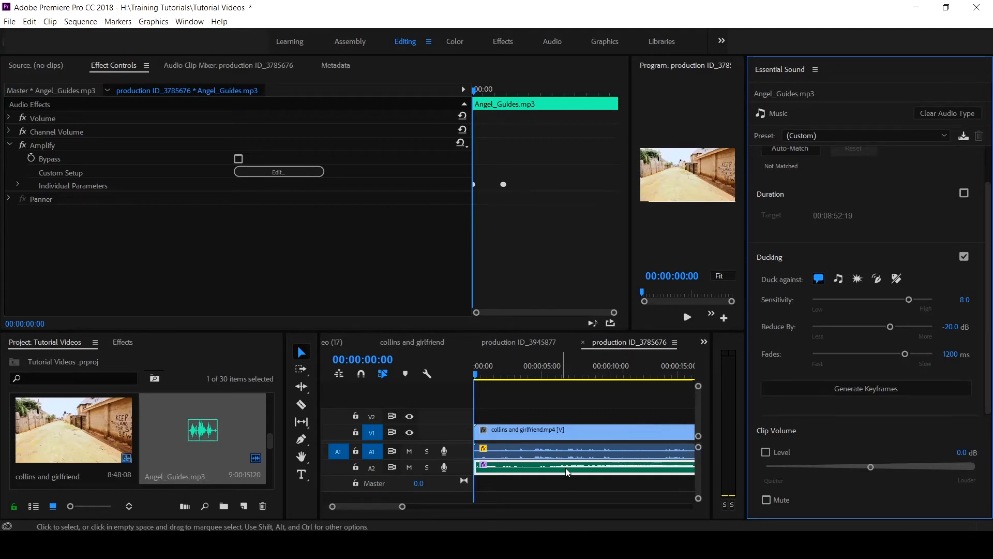
click(531, 373)
key(space)
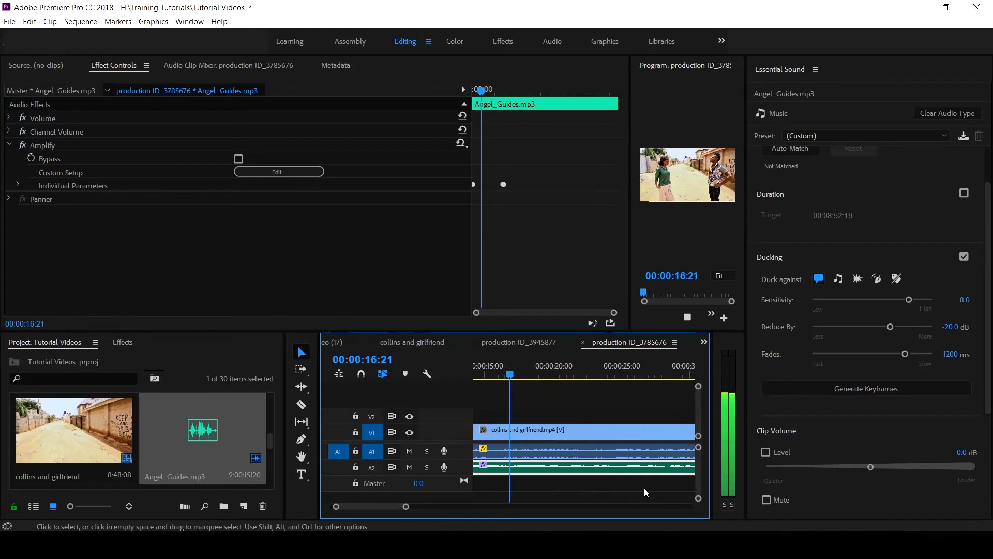
key(space)
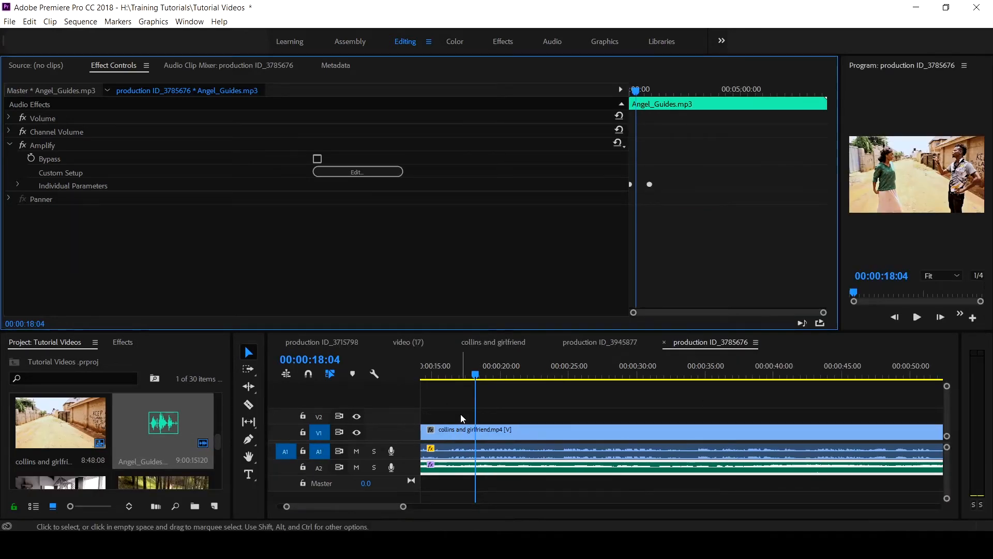
- Enlarge the Program monitor and increase the Audio 1 track's height for keyframing the collins and girlfriend.mp4 audio with the Pen tool
drag(839, 178, 346, 179)
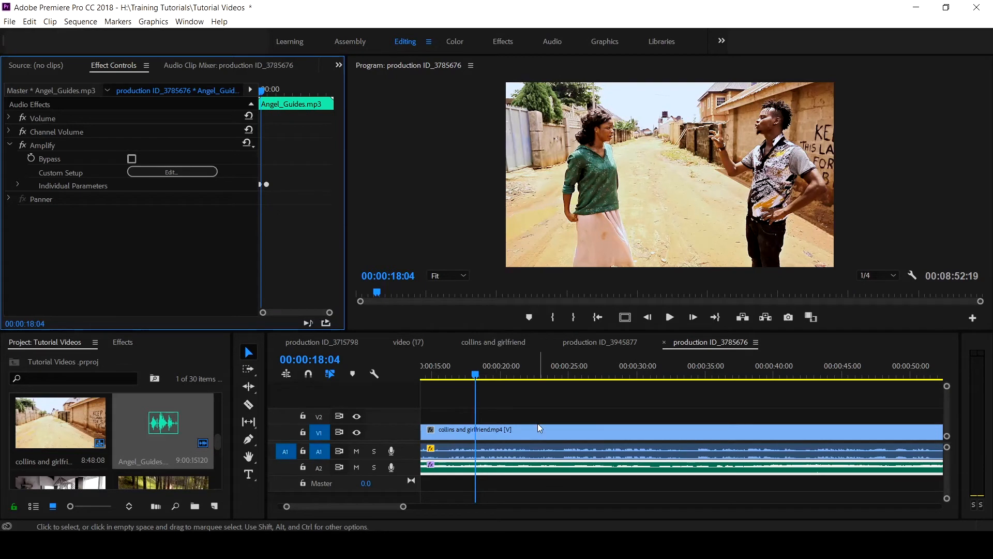
click(520, 435)
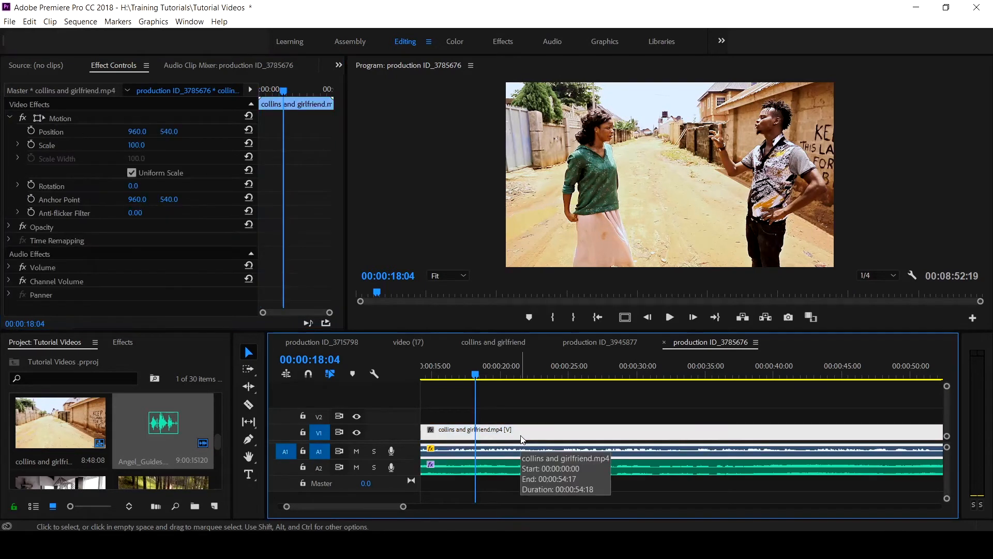
click(249, 439)
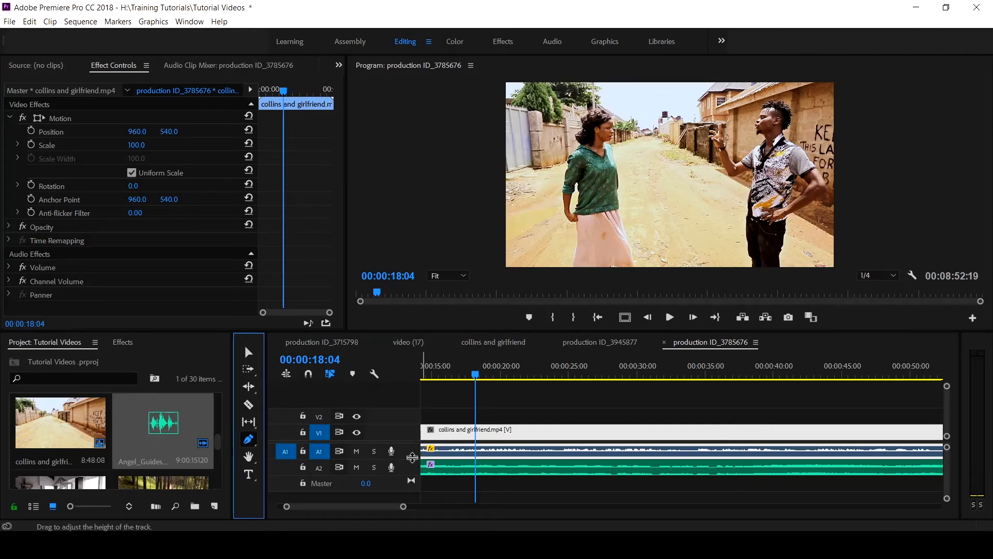
drag(412, 457, 487, 473)
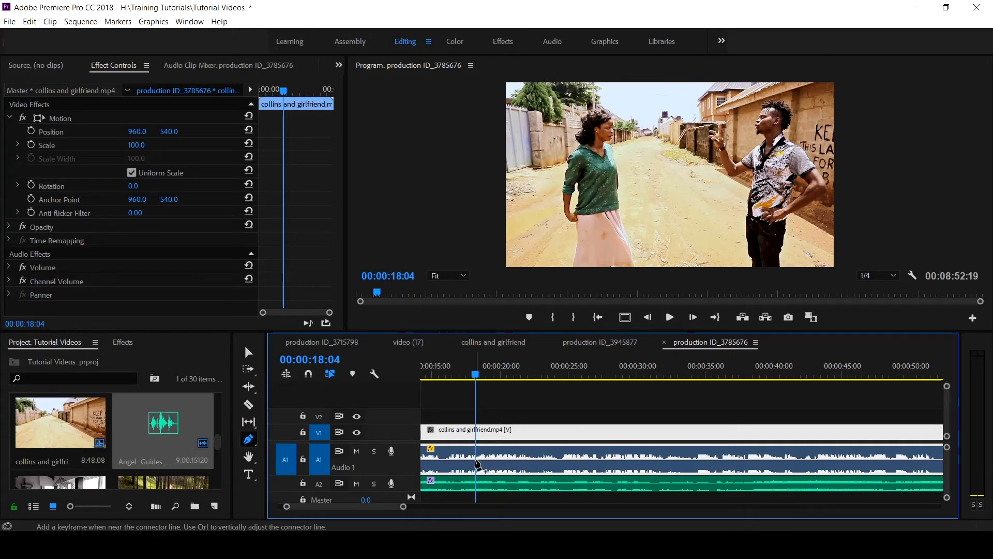
- Add five volume keyframes to the collins and girlfriend.mp4 audio between 00:00:18:04 and about 32 seconds
click(475, 458)
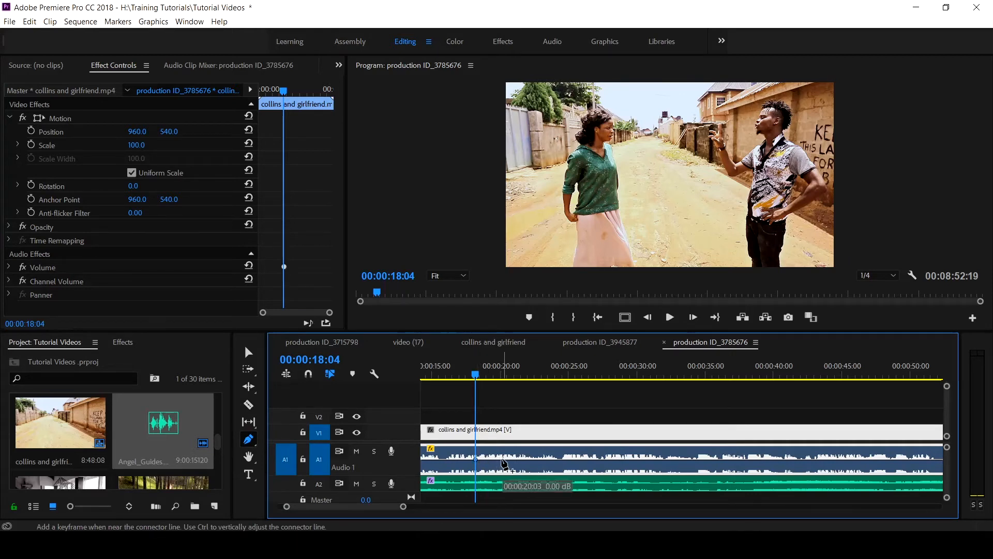
click(503, 459)
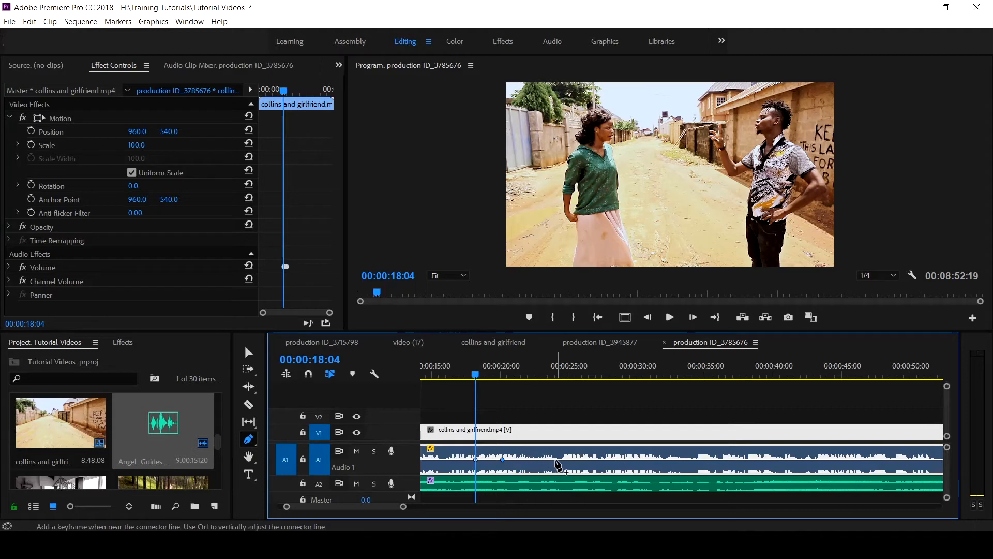
click(557, 458)
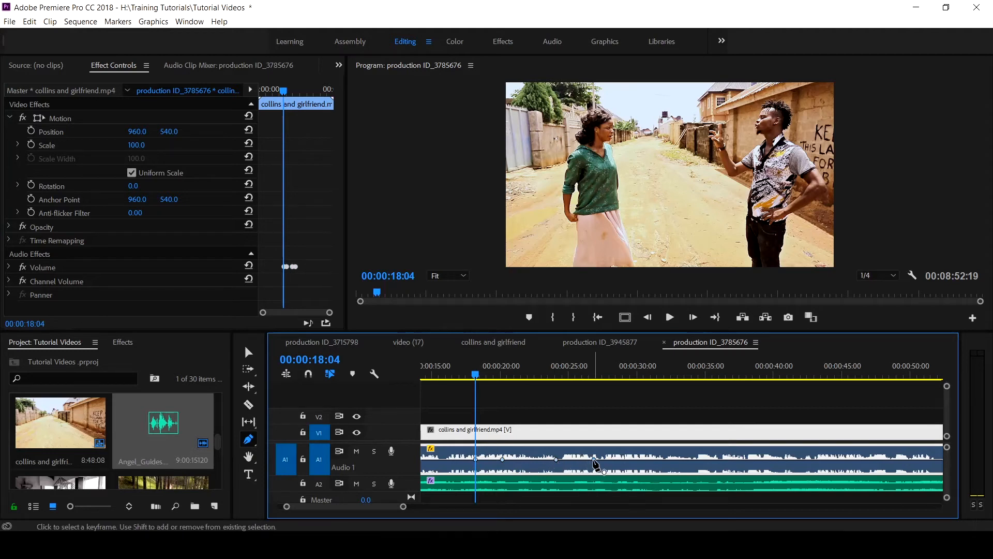
click(594, 459)
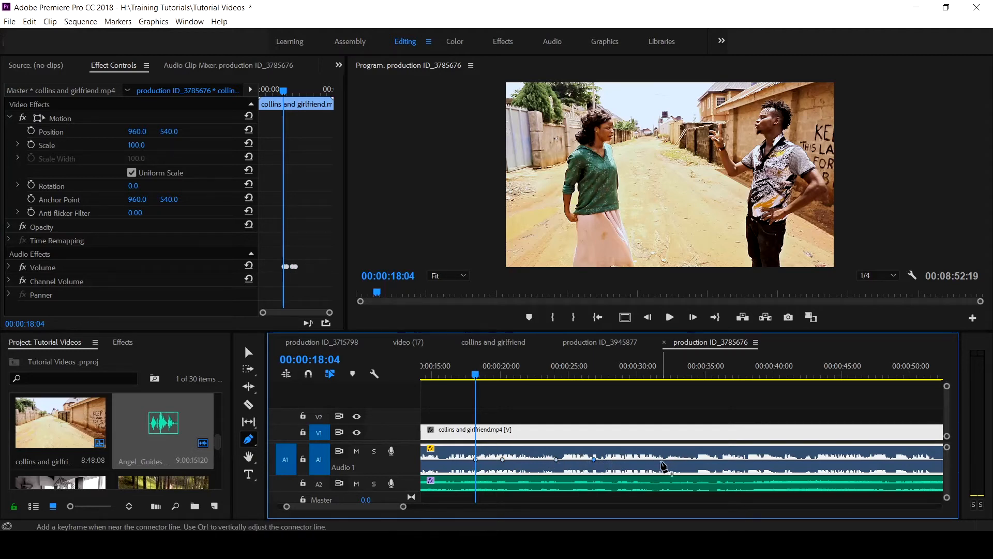
click(661, 459)
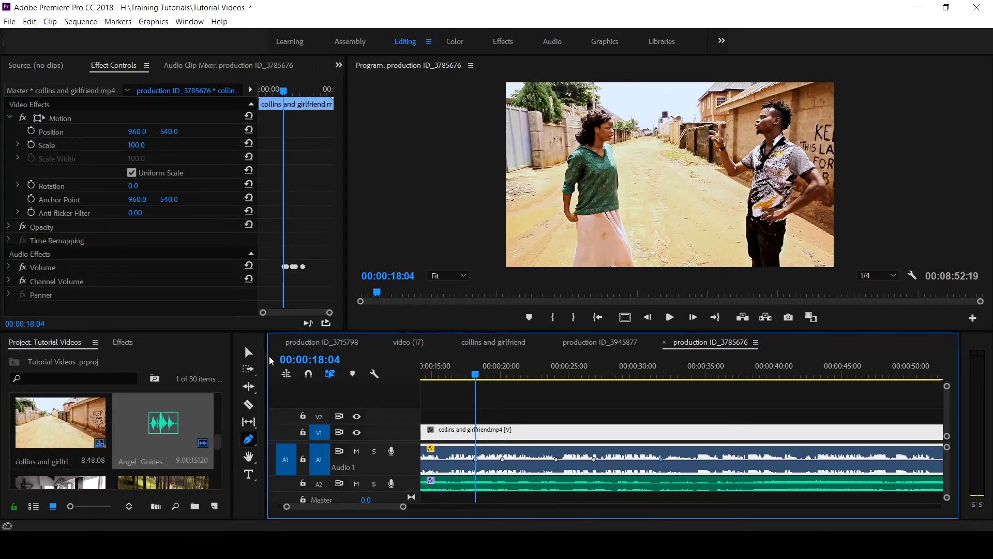
- Lower the second and third volume keyframes on Audio 1 to dip the dialogue between about 19 and 25 seconds
click(253, 356)
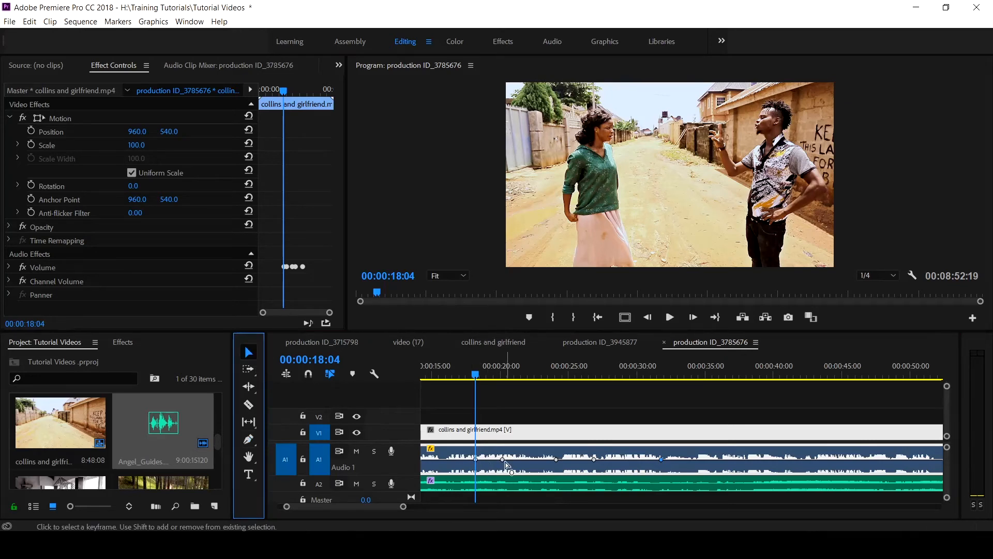
drag(503, 459, 568, 470)
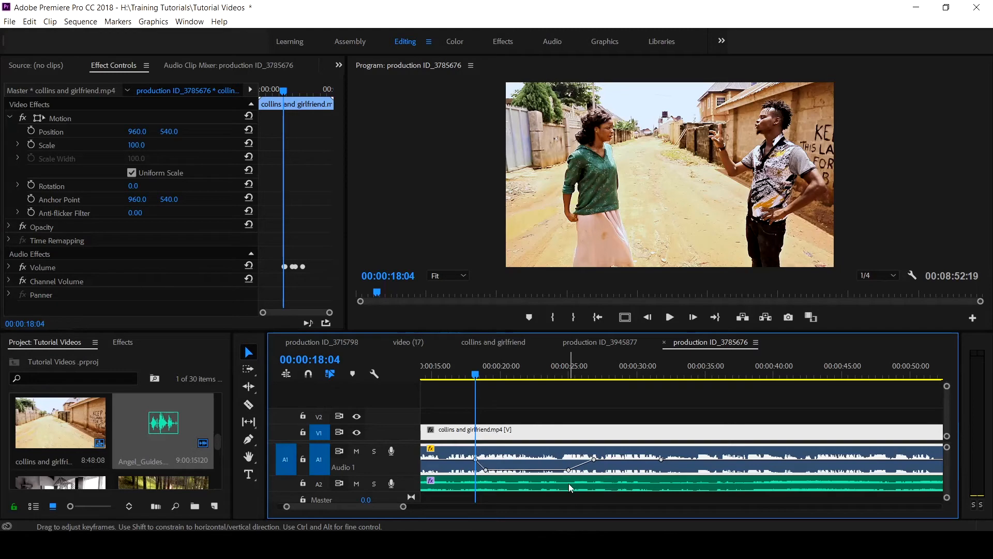
mouse_move(479, 381)
mouse_down()
mouse_move(569, 381)
mouse_move(466, 380)
mouse_move(480, 383)
mouse_up()
- Show the Essential Sound settings for the Angel_Guides.mp3 music clip and regenerate its ducking keyframes
click(159, 23)
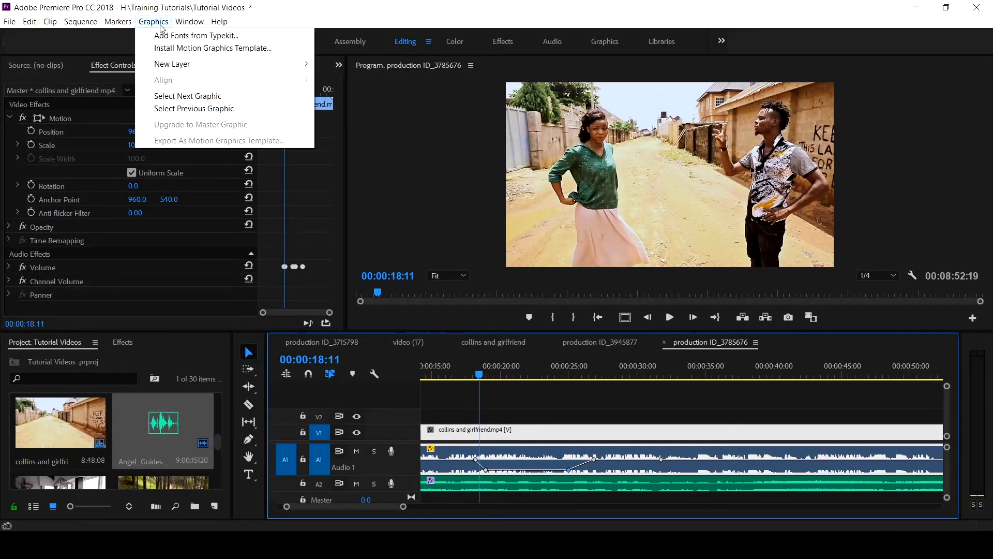
mouse_move(190, 22)
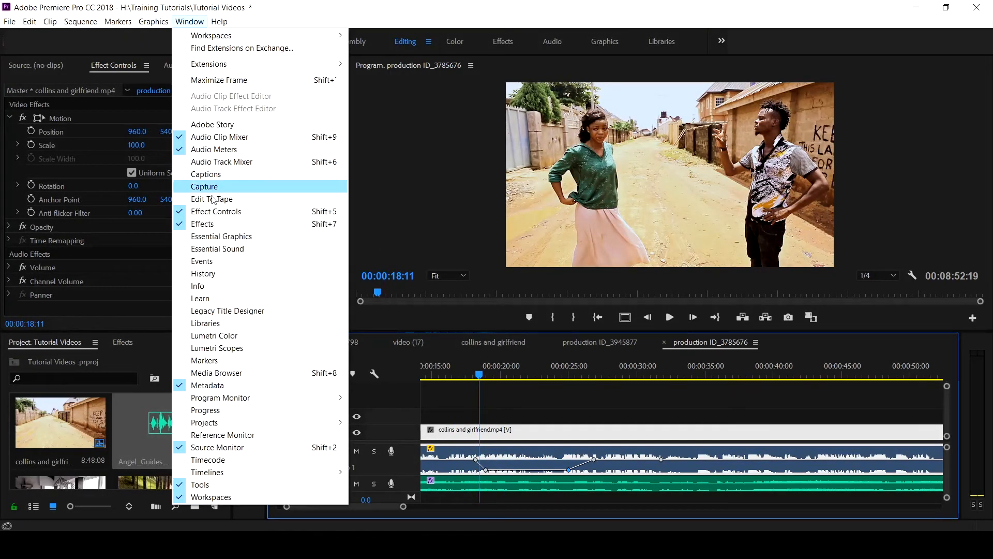
click(223, 251)
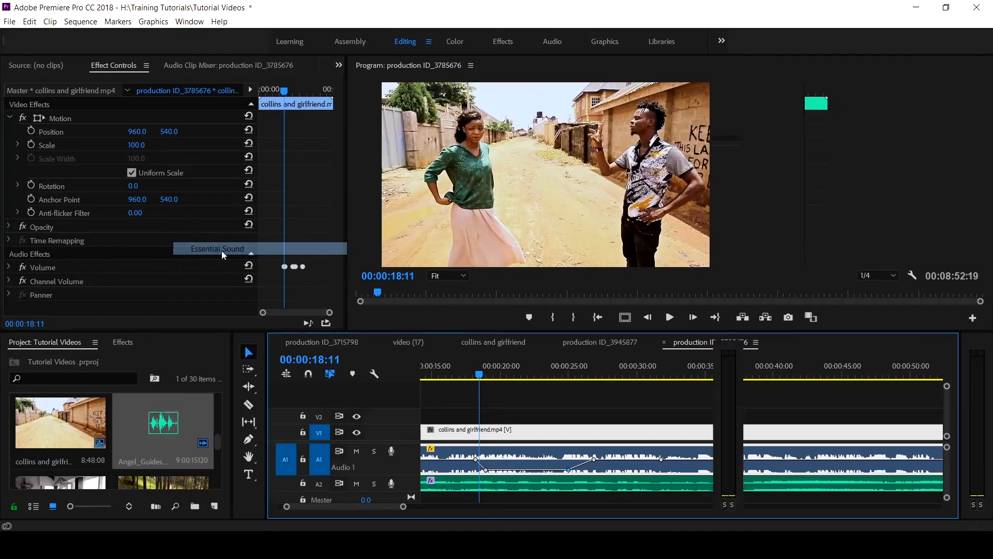
click(551, 480)
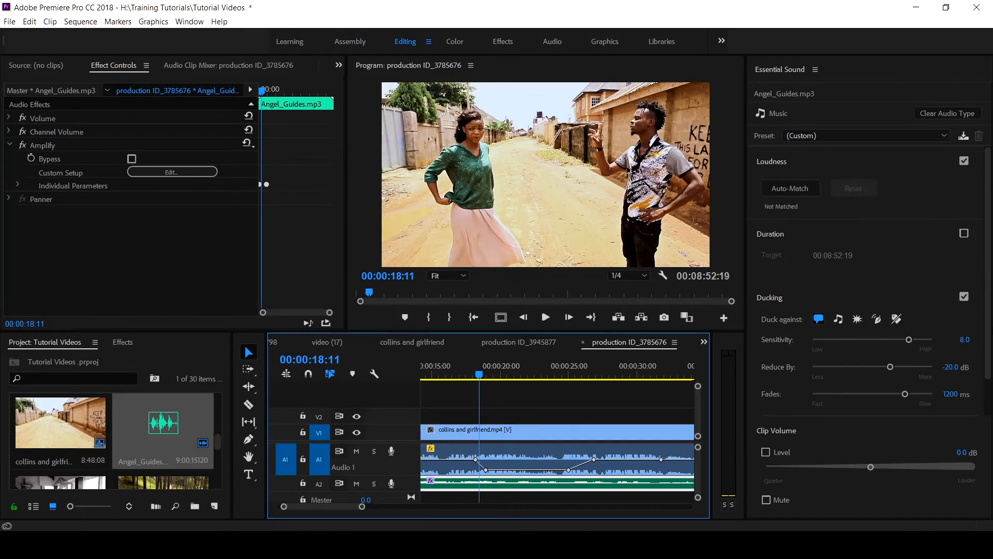
drag(987, 332, 987, 377)
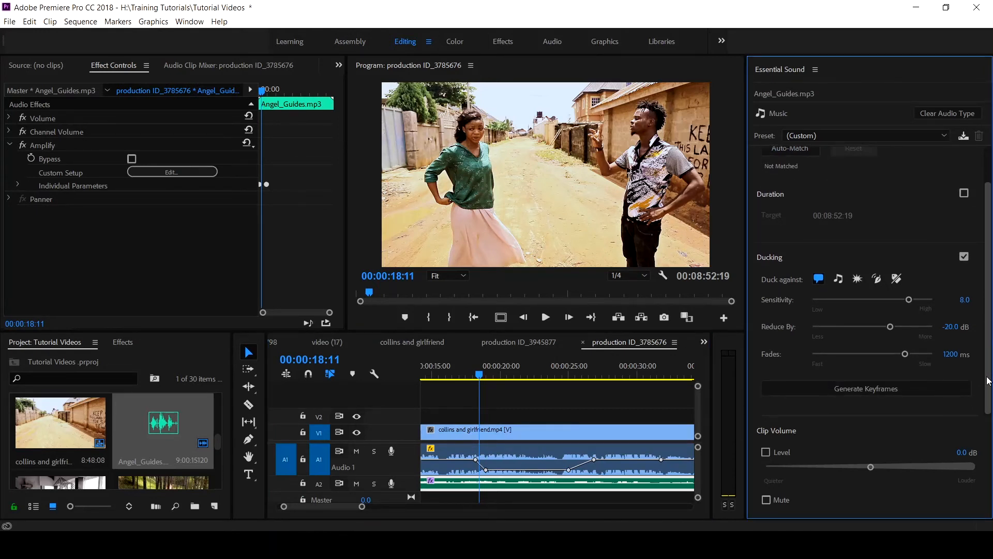
click(856, 388)
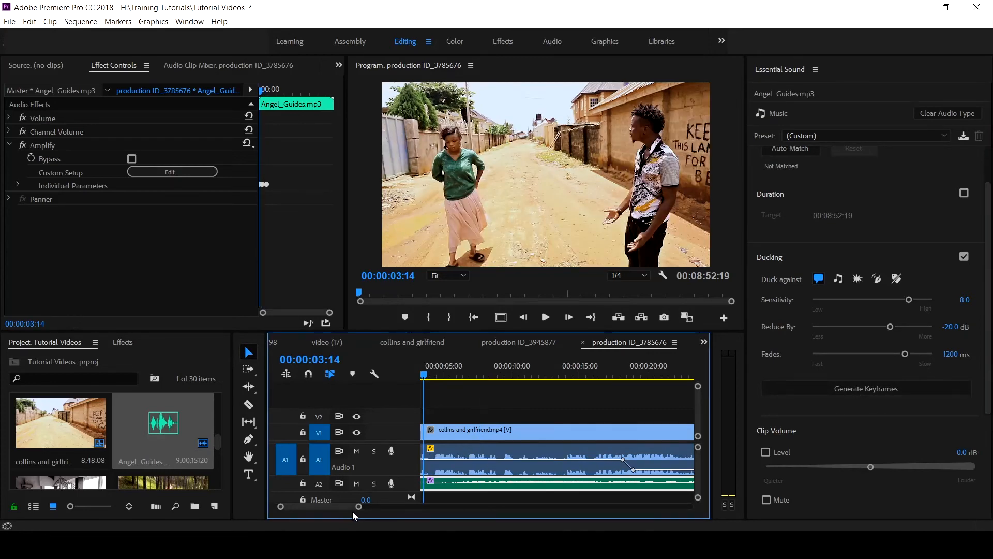
- Play the sequence briefly near its start, then from 00:00:17:12 to about 28 seconds, to check the mix across the dialogue dip
drag(423, 377, 380, 373)
key(space)
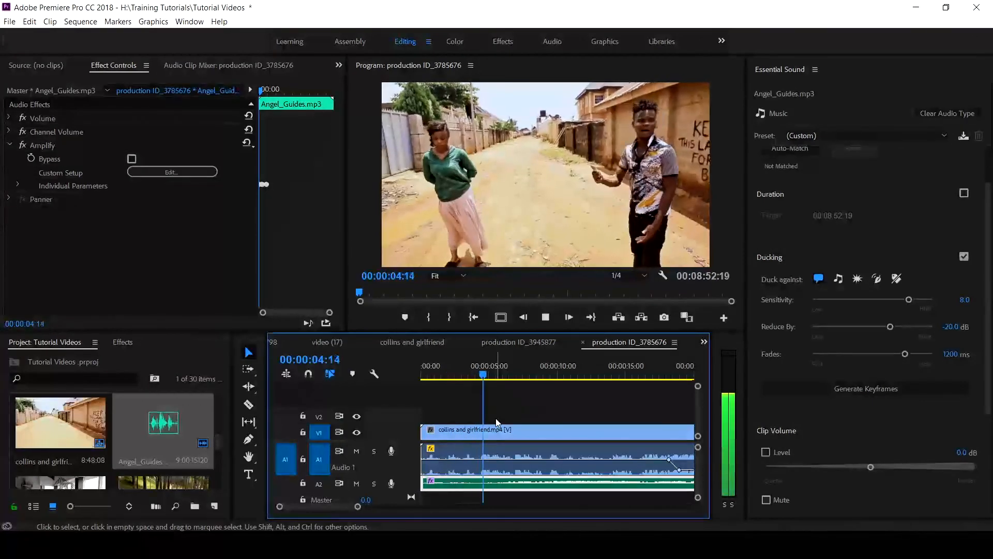
key(space)
scroll(533, 421, down, 3)
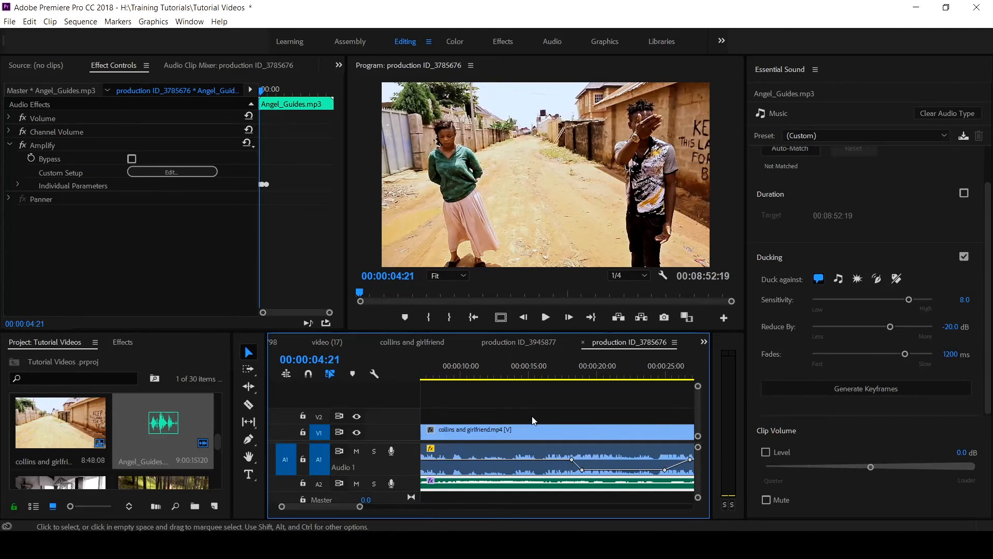
click(567, 382)
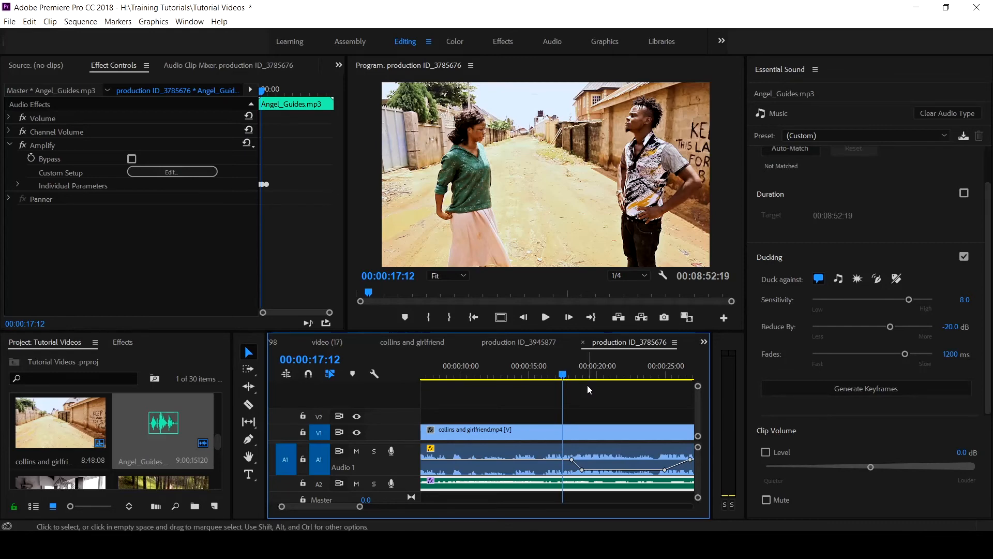
key(space)
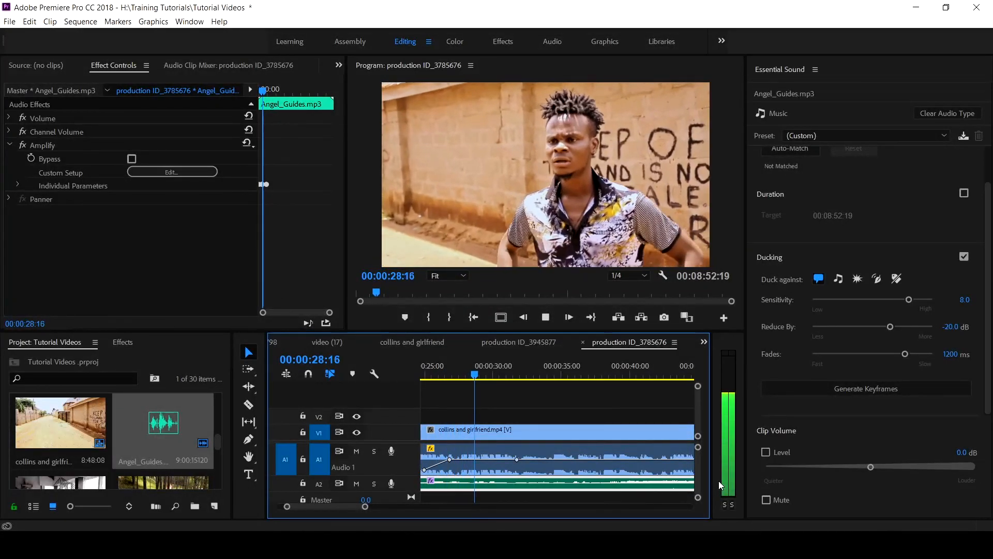
key(space)
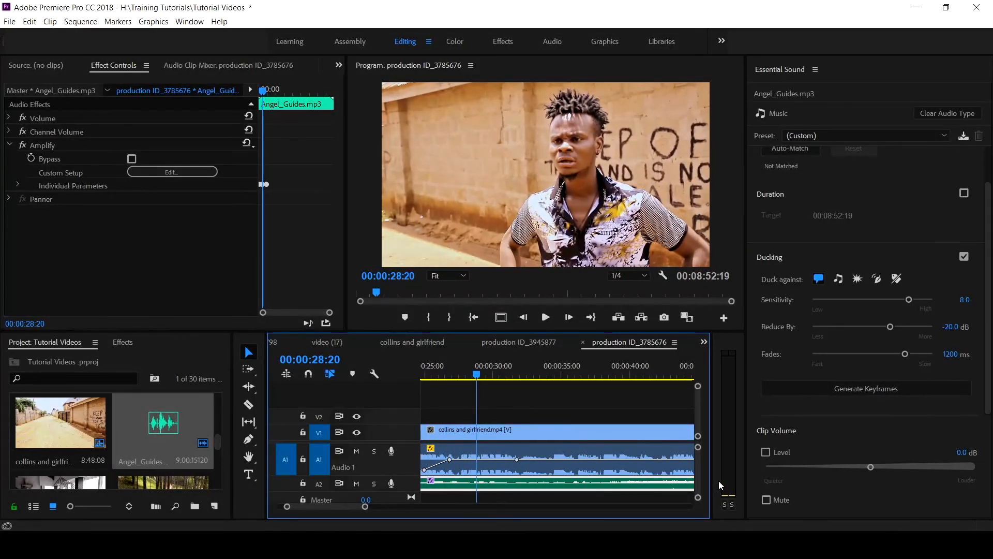